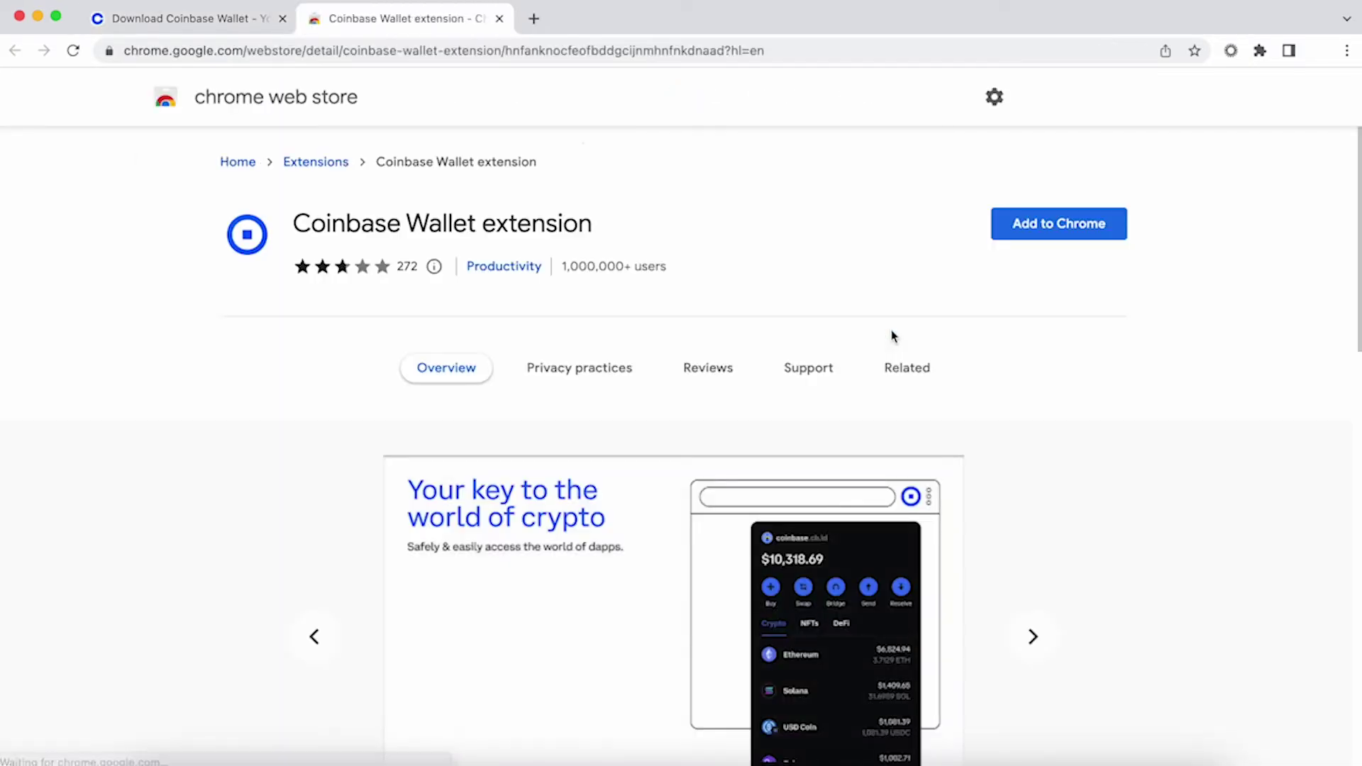
Add the Coinbase Wallet extension to Chrome from the Web Store and confirm
left_click(1034, 219)
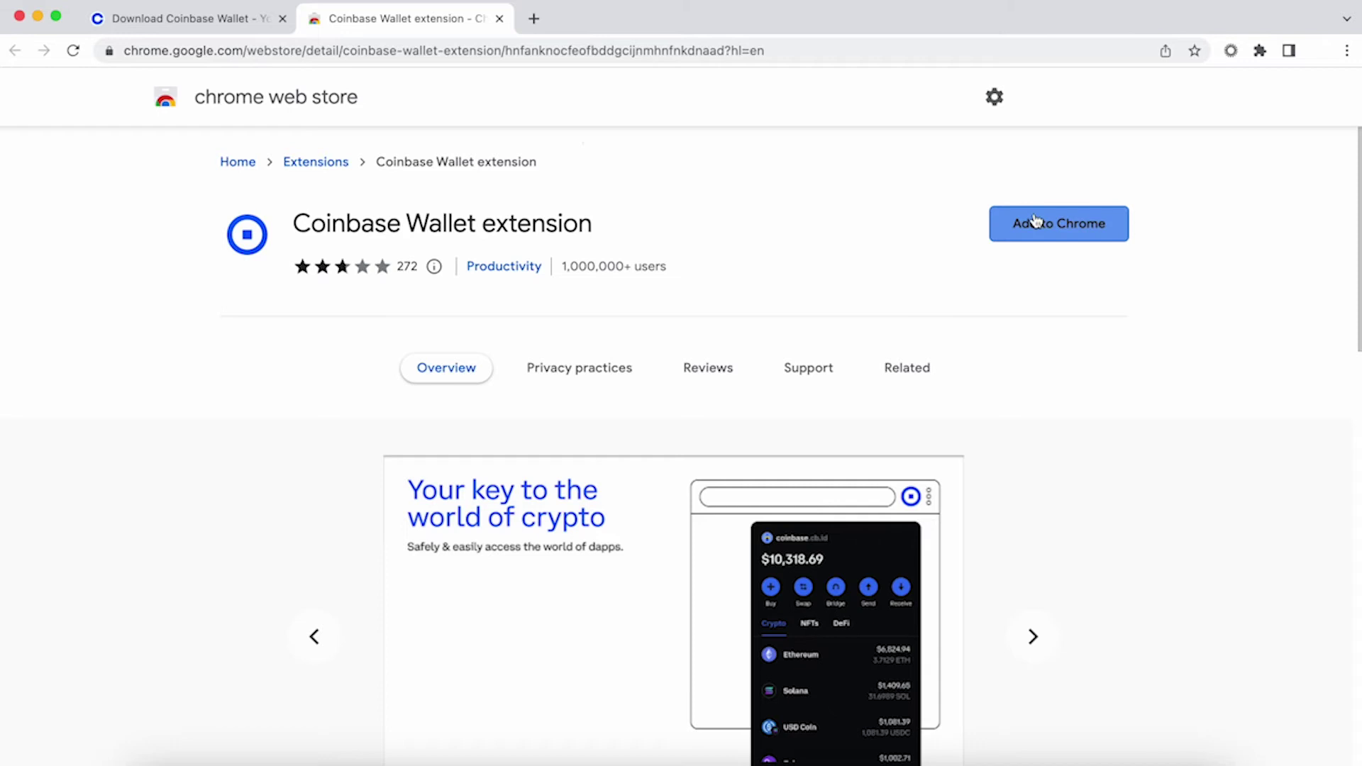
left_click(819, 437)
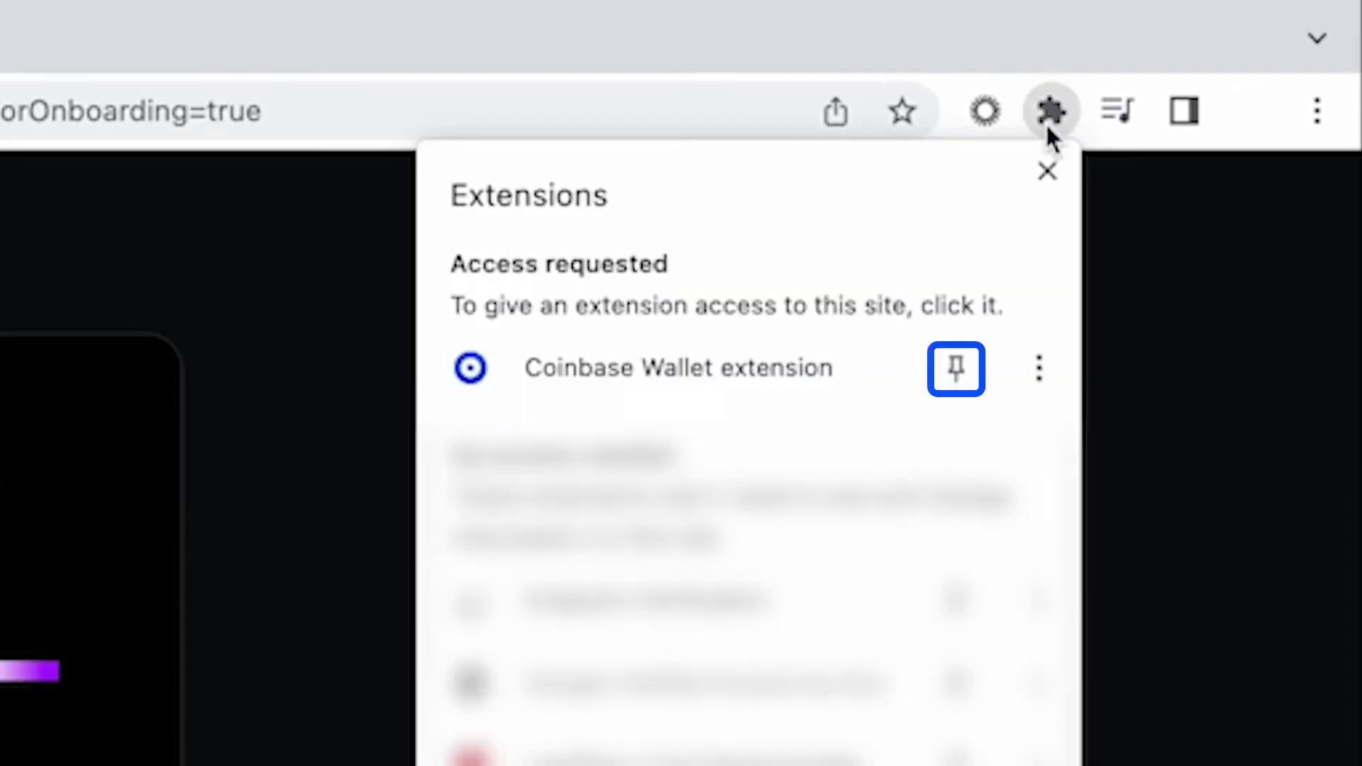
Pin Coinbase Wallet to the Chrome toolbar from the Extensions menu
left_click(975, 390)
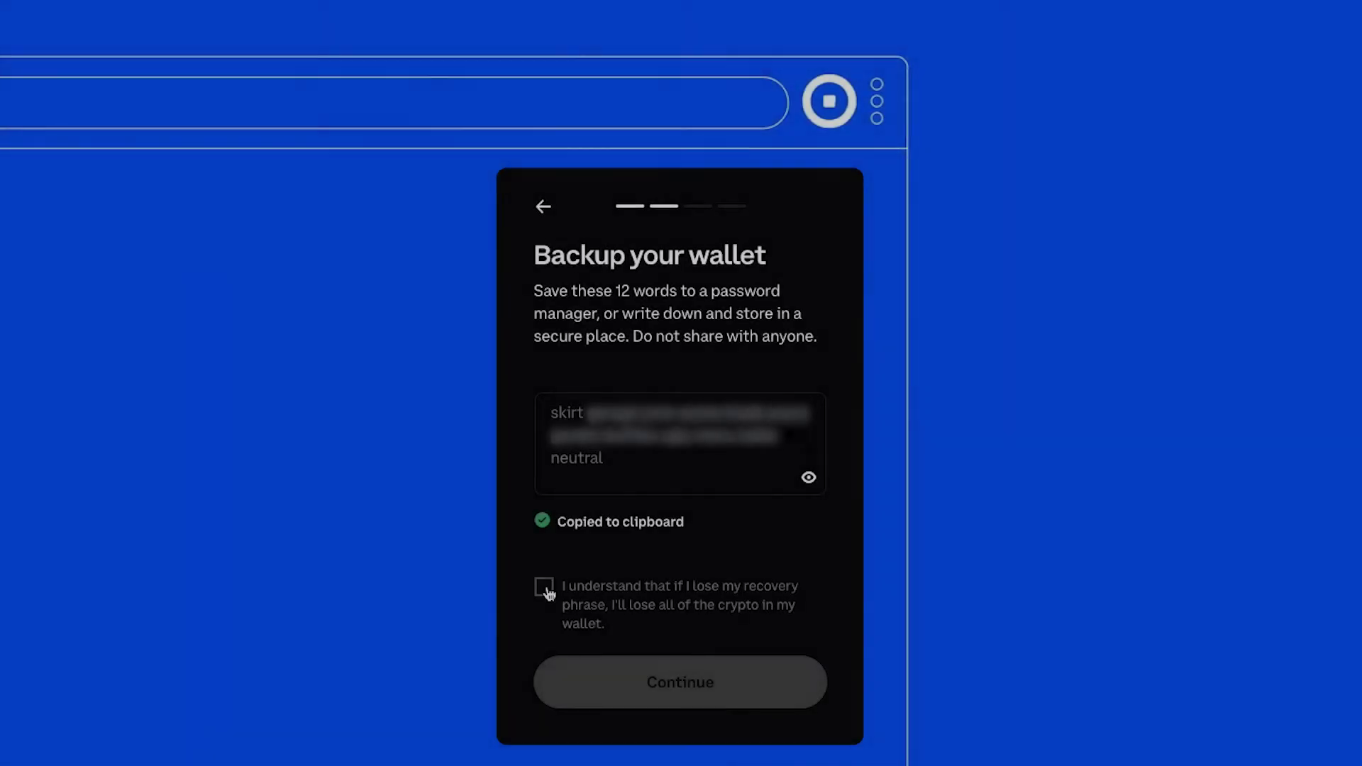
left_click(544, 589)
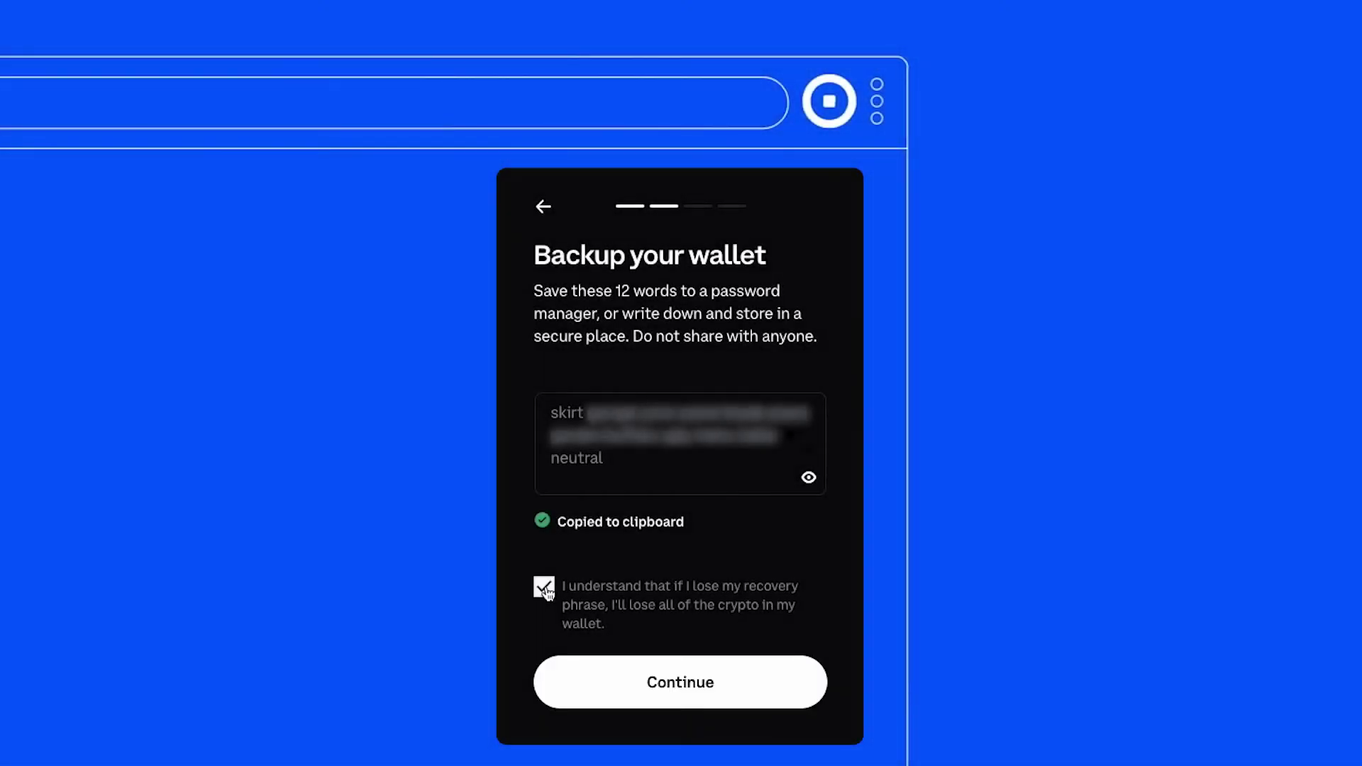
left_click(581, 670)
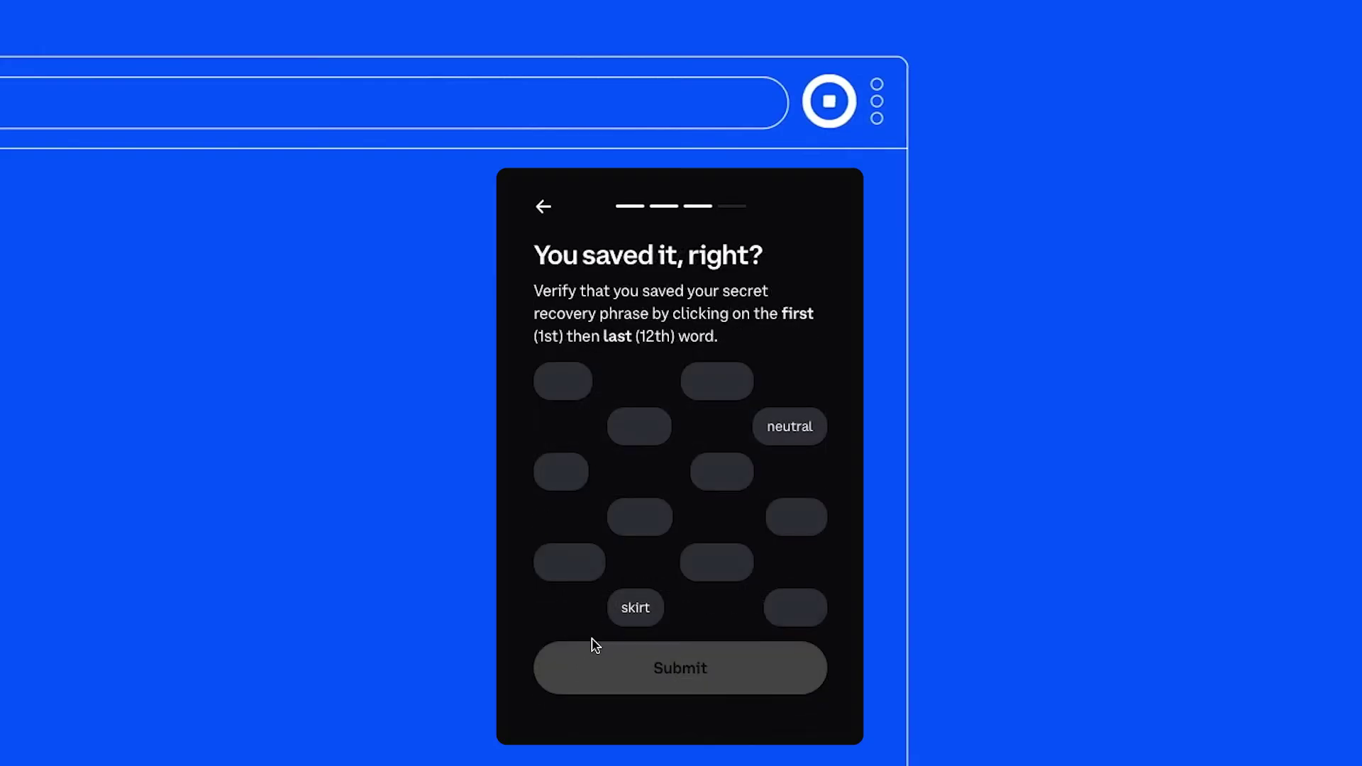
left_click(627, 622)
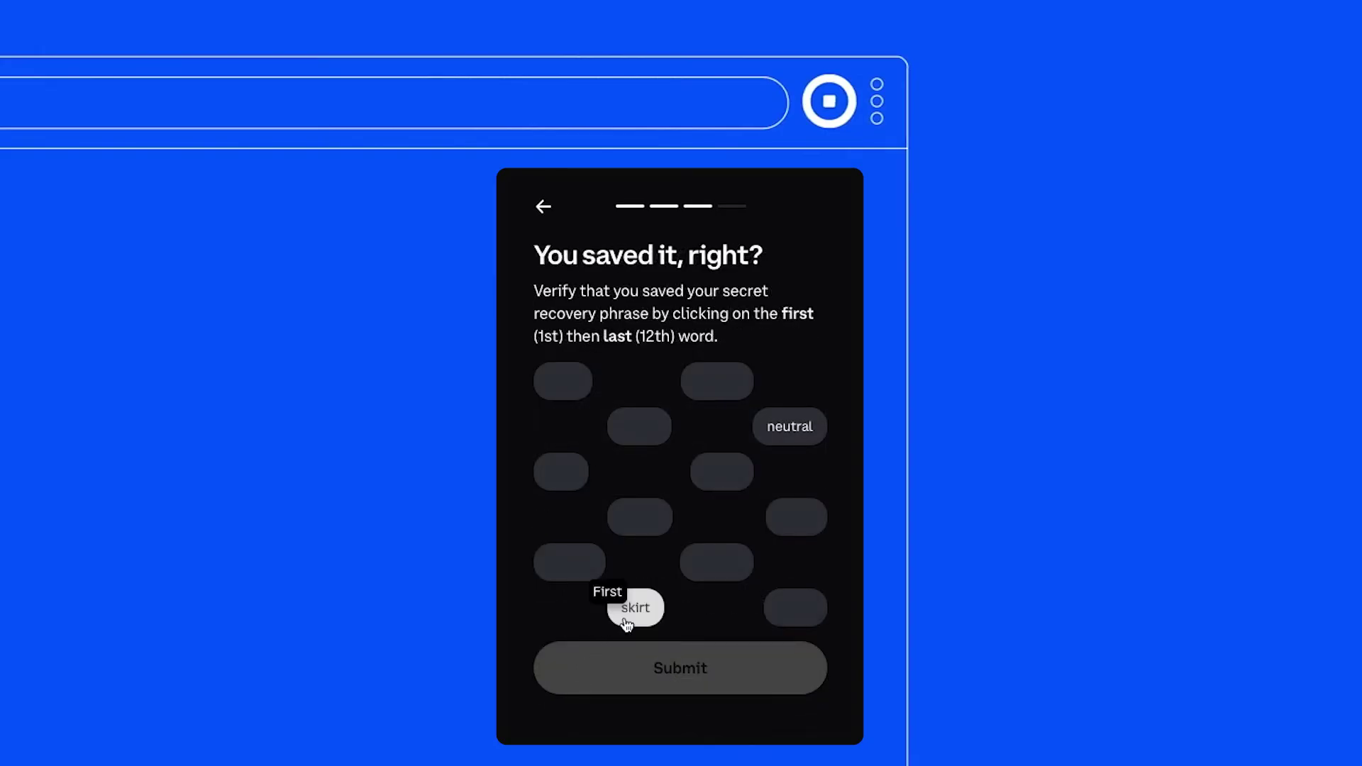
left_click(781, 434)
left_click(762, 645)
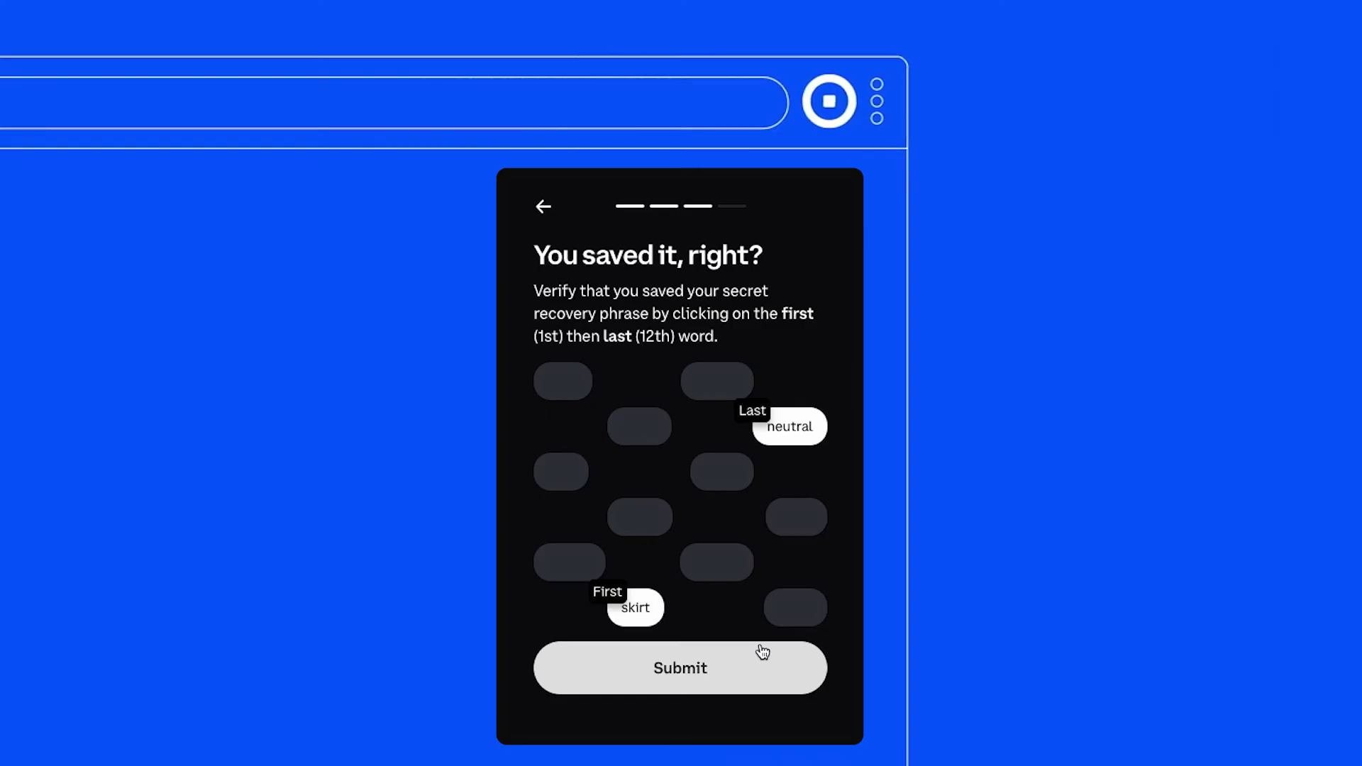
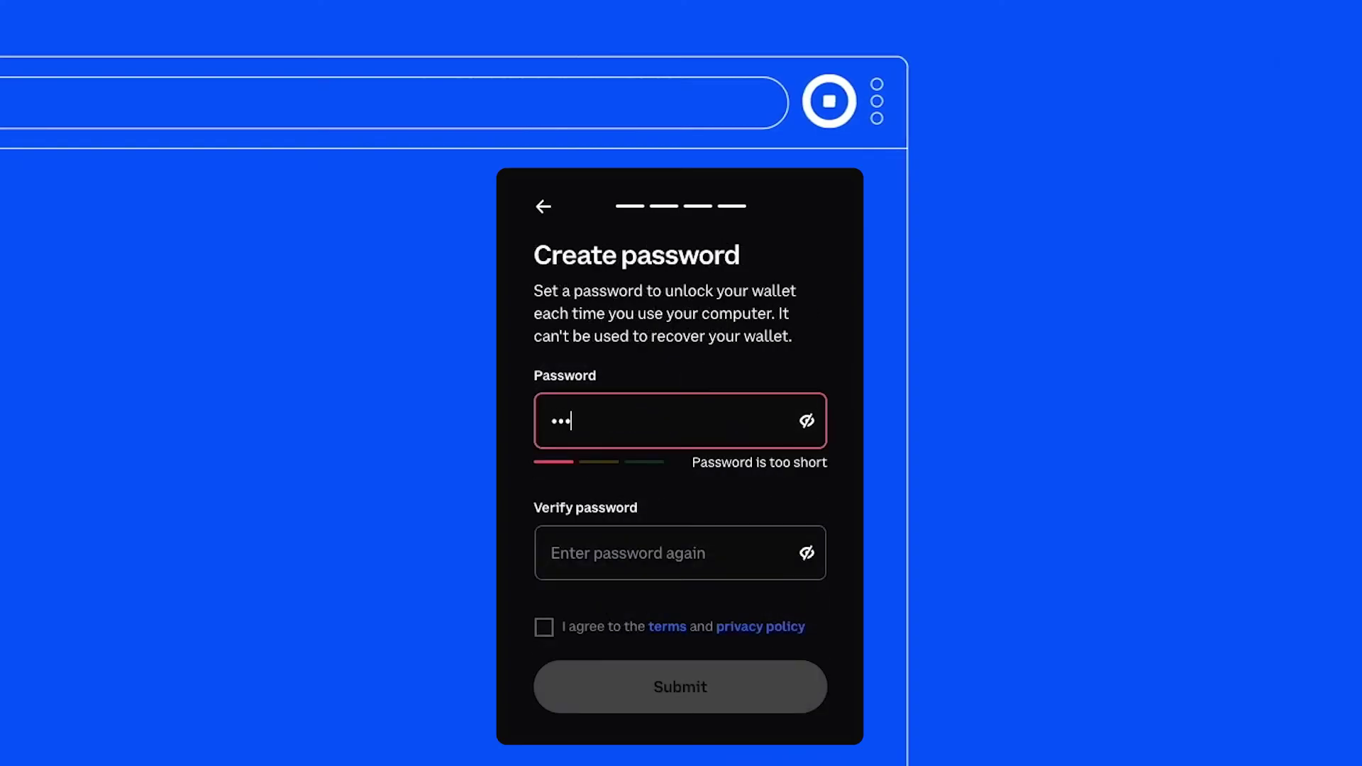
Enter and confirm the wallet password, accept the terms, and submit
key("Tab")
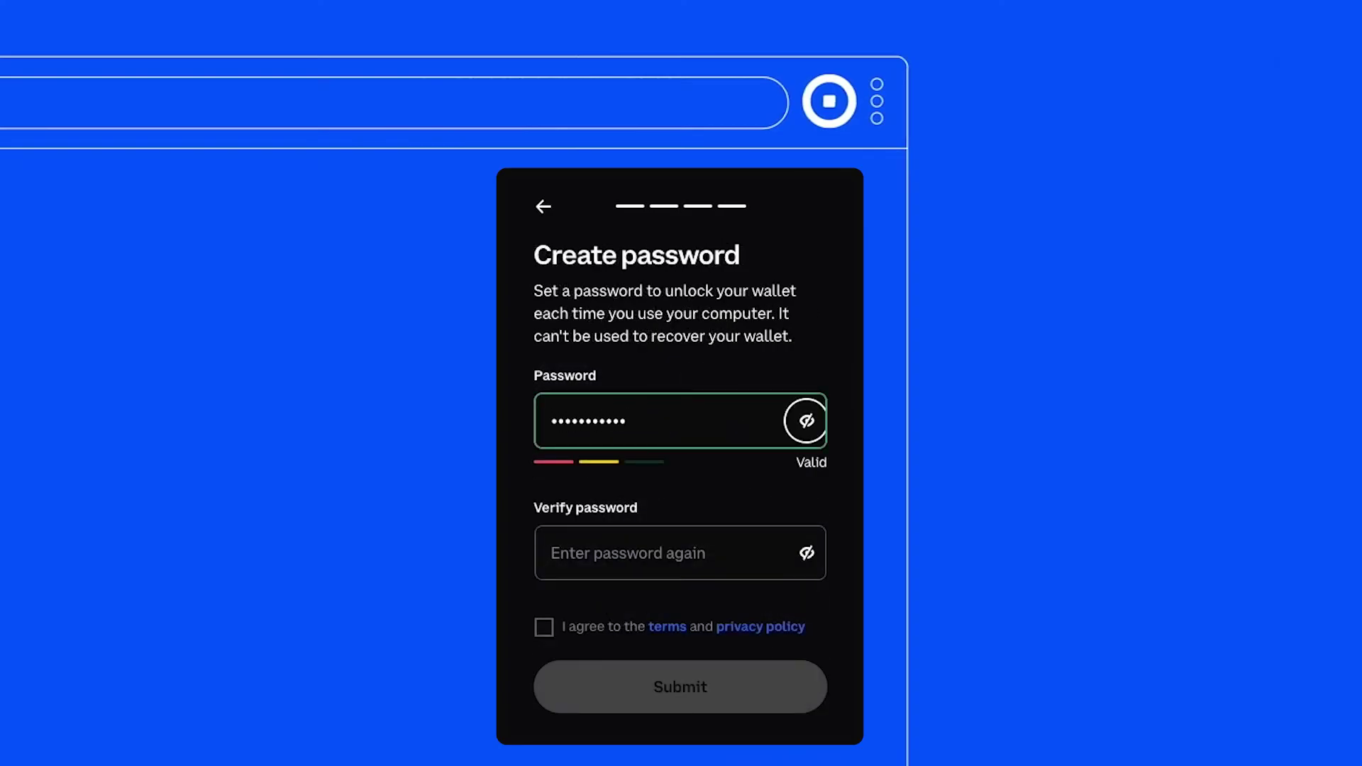
key("Tab")
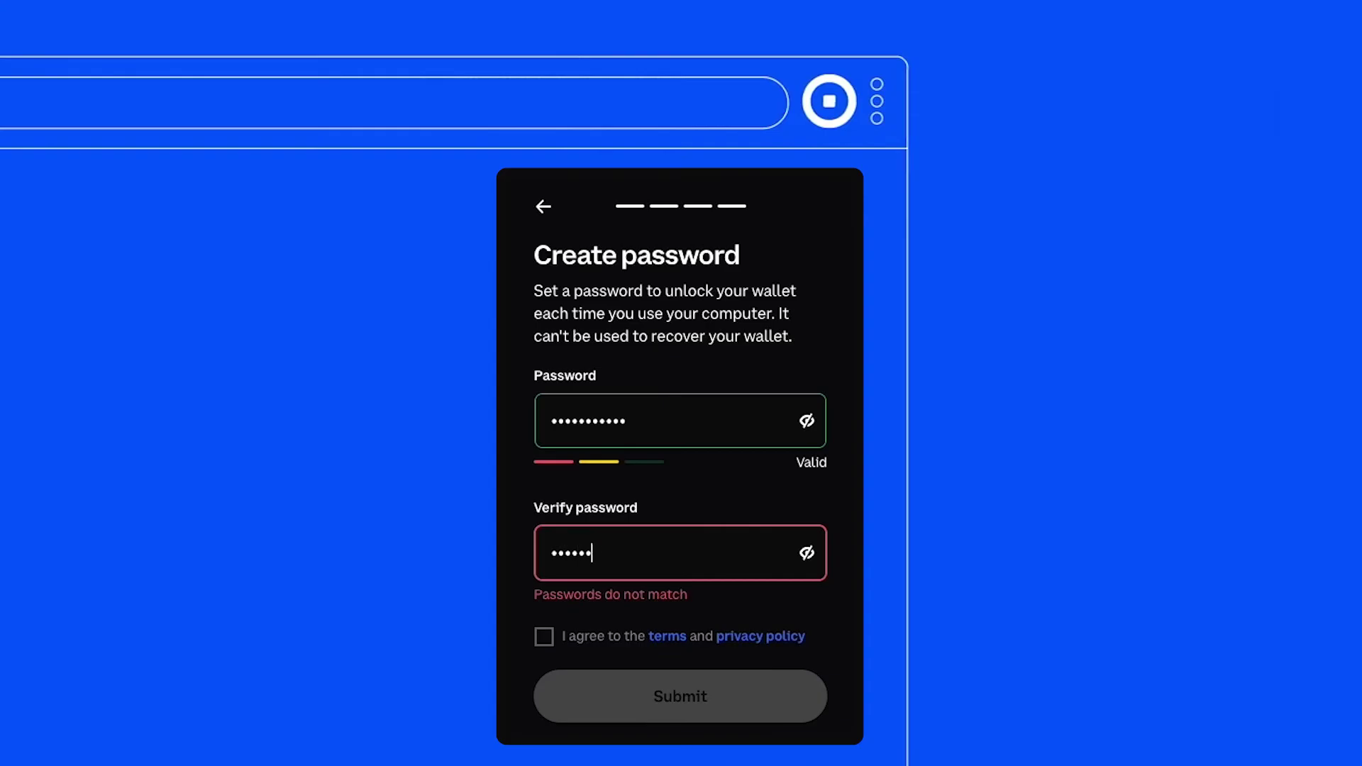
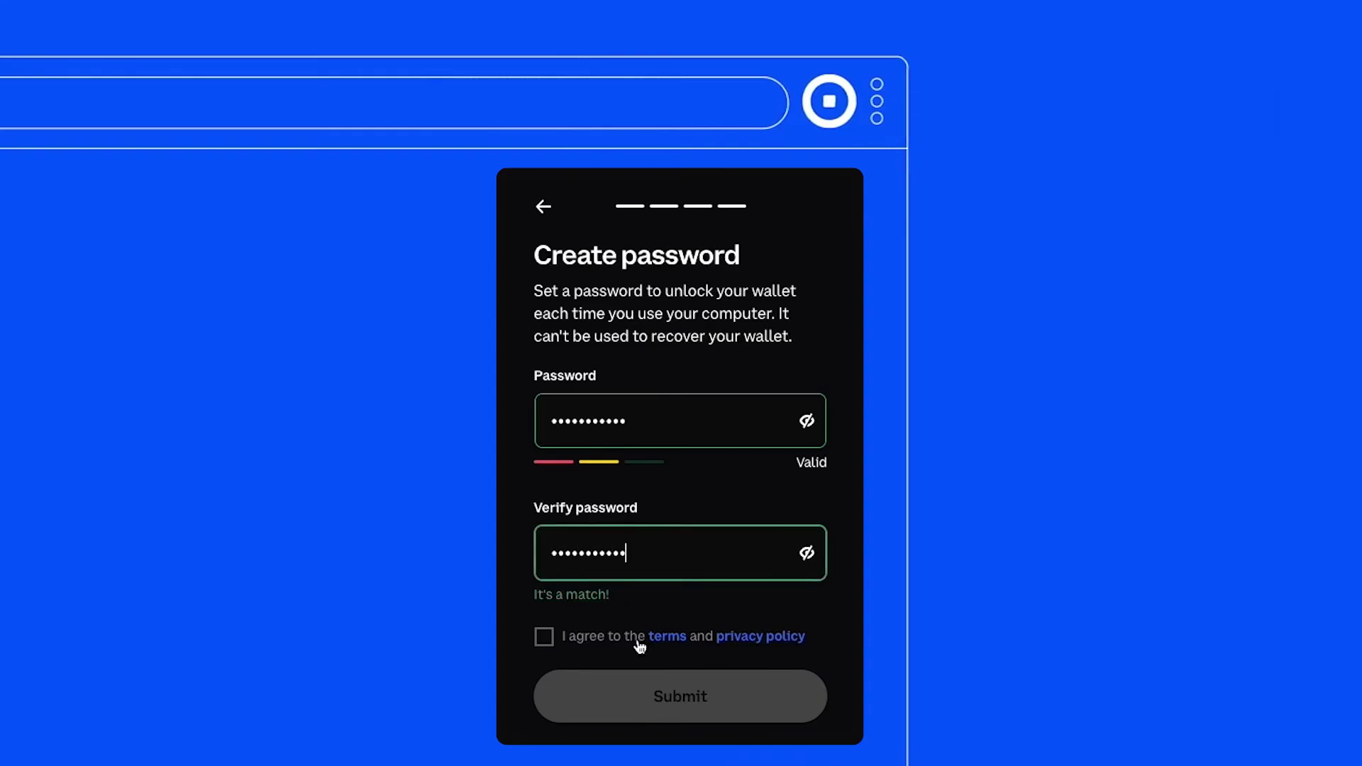
left_click(637, 643)
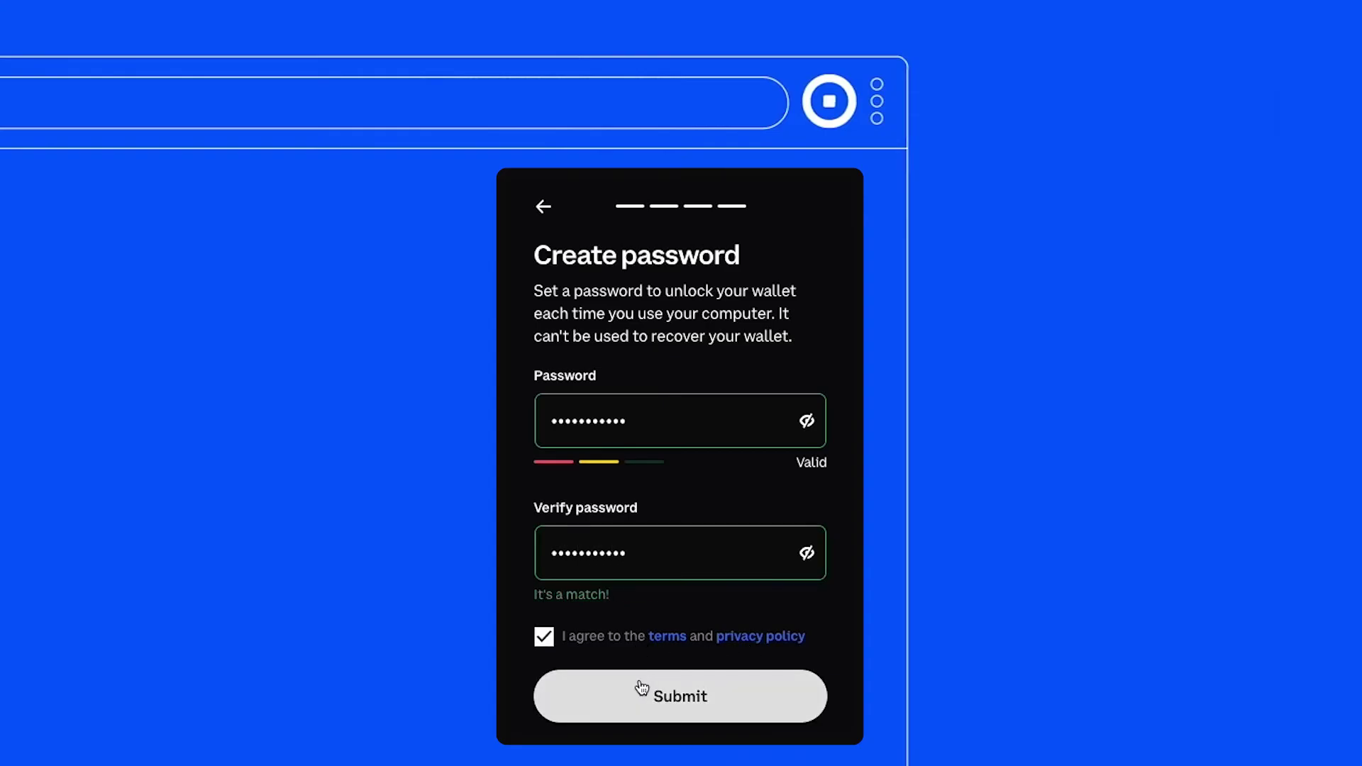
left_click(643, 684)
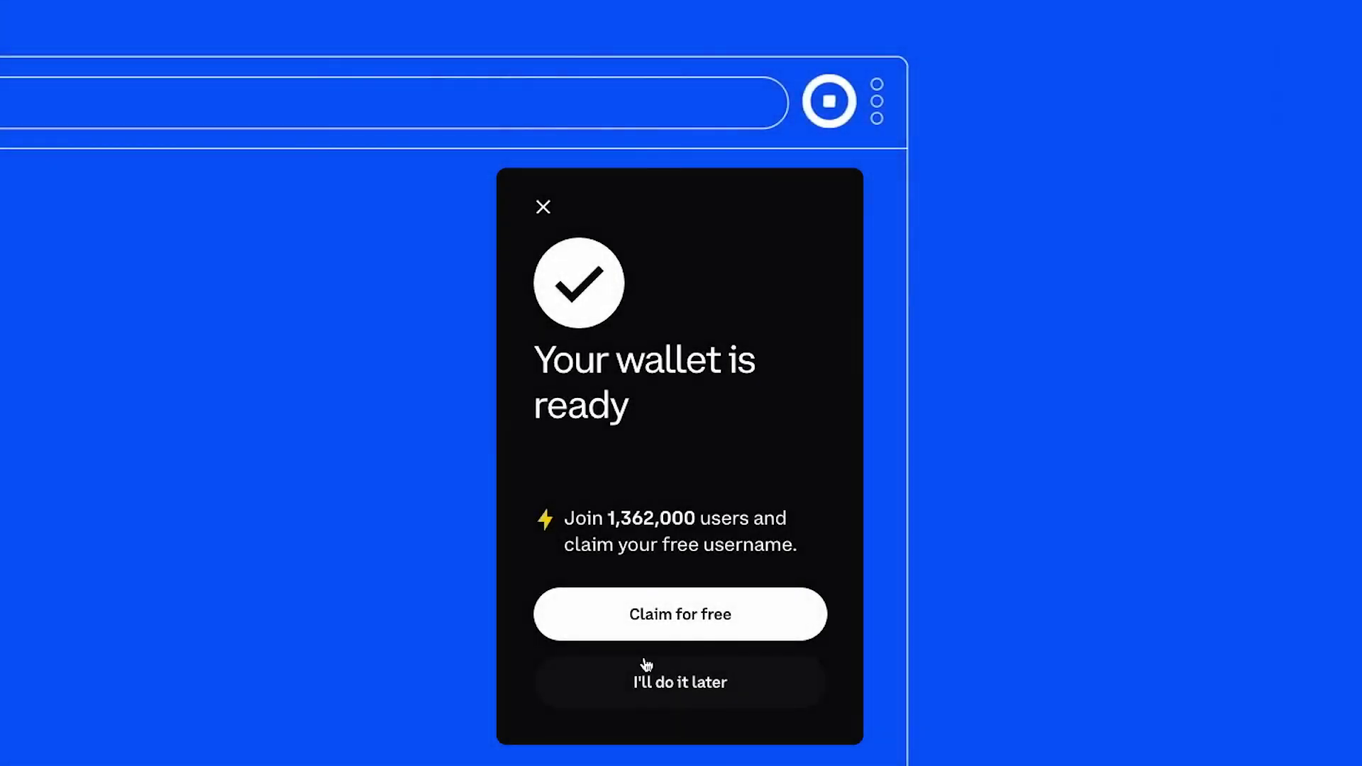
Claim the free username 'coinbase' as coinbase.cb.id, accepting the subdomain terms
left_click(644, 633)
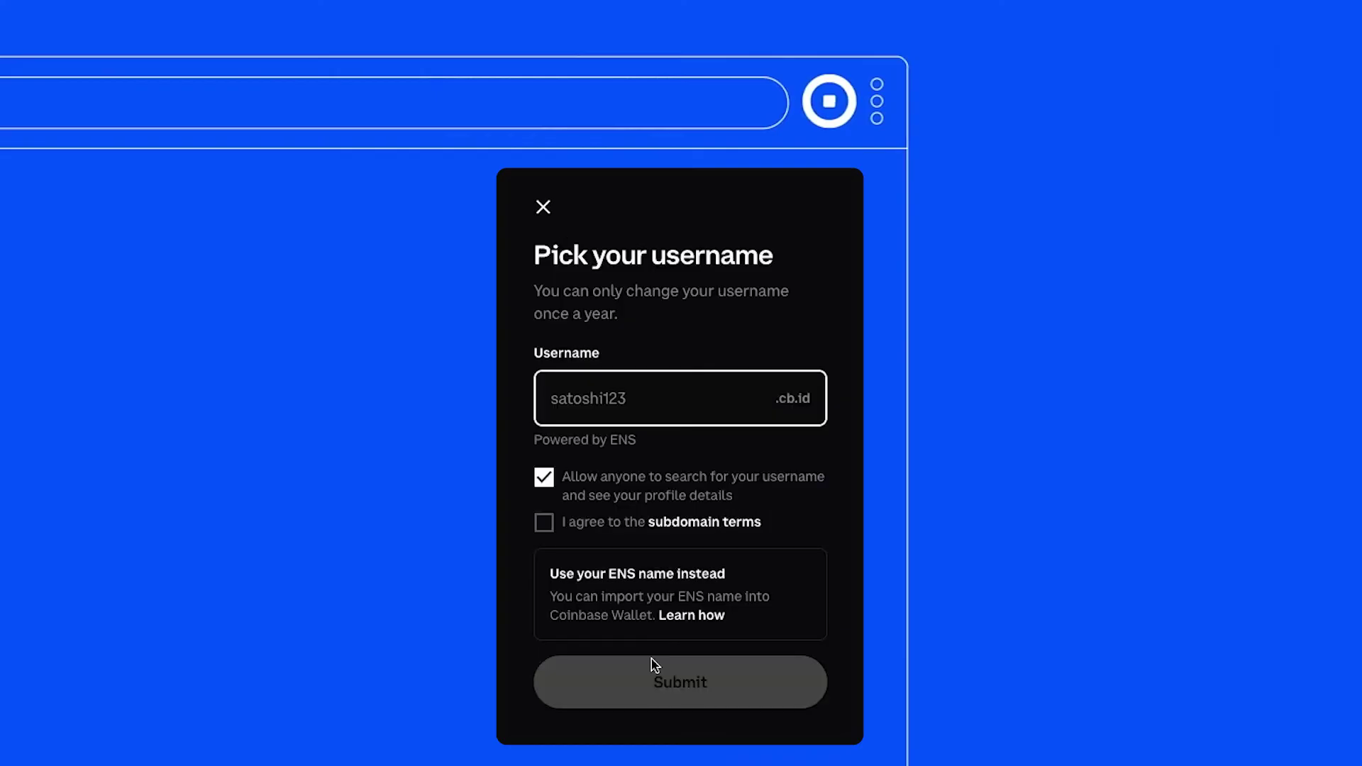
type("coinbase")
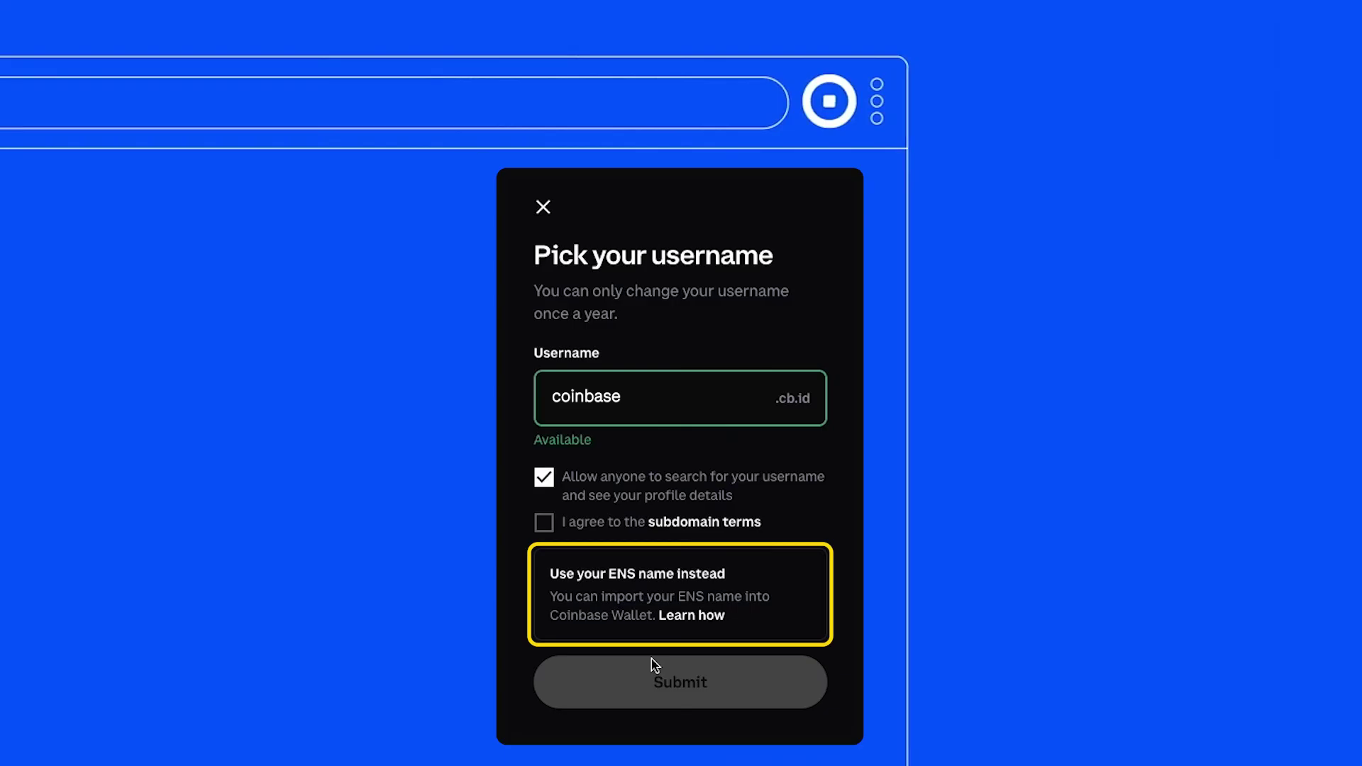
left_click(643, 530)
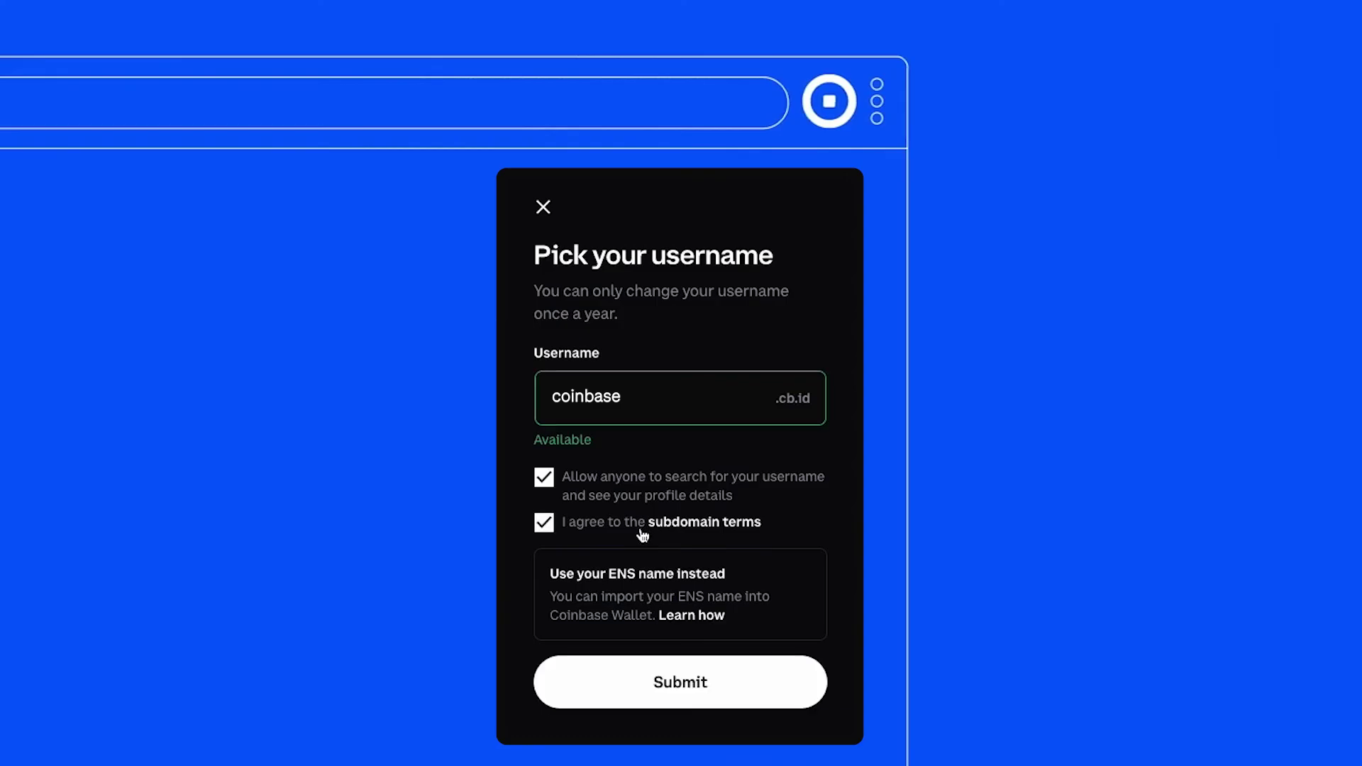
left_click(646, 666)
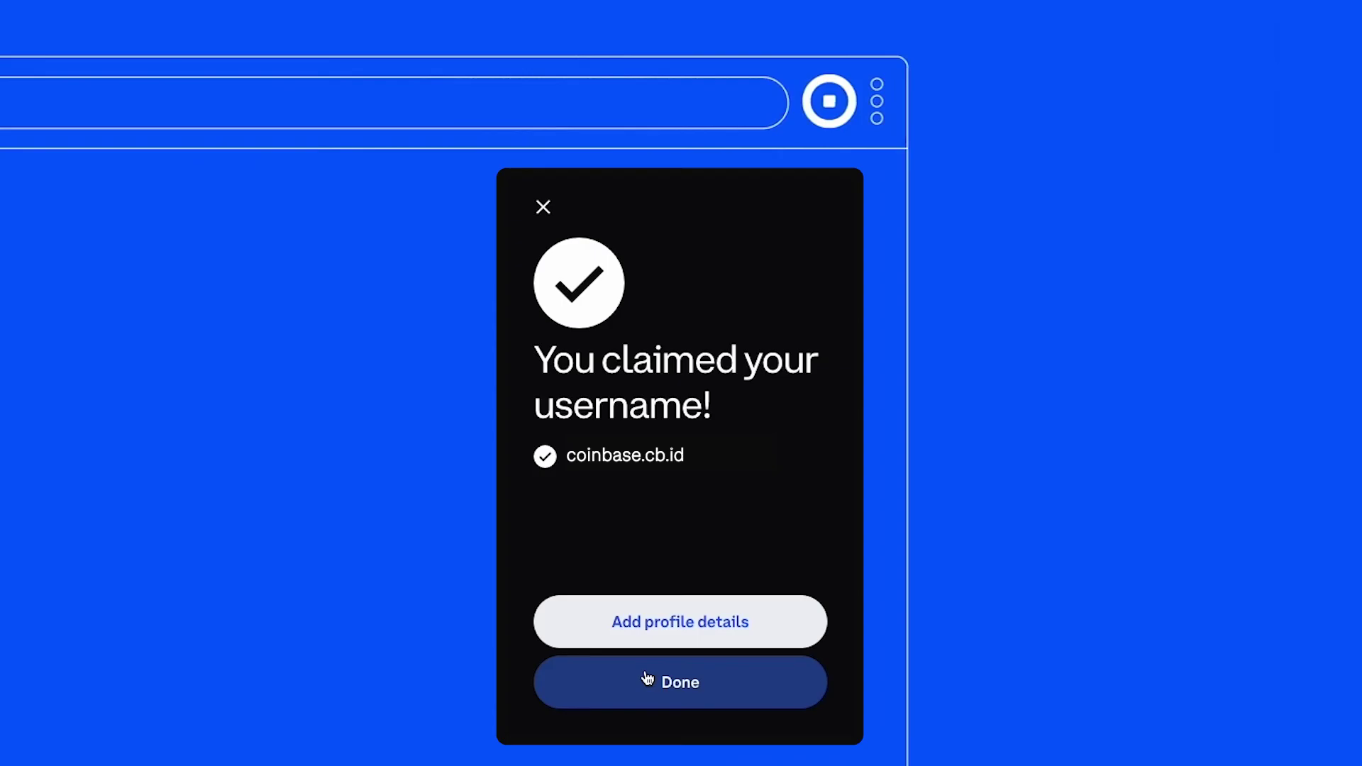
Dismiss the 'You claimed your username!' screen to reach the $0.00 wallet home
left_click(646, 678)
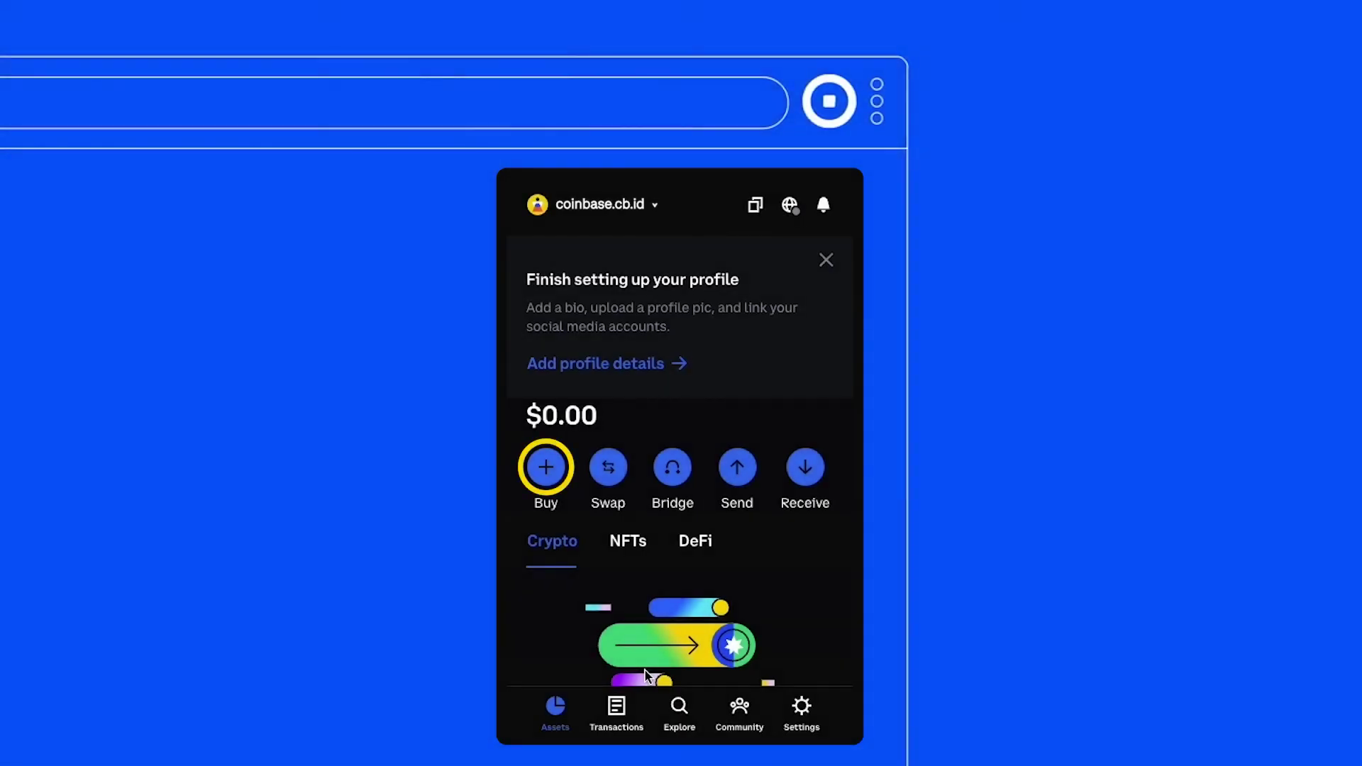
Glance at Buy, copy the Ethereum receive address, view the Username tab, return home
left_click(553, 485)
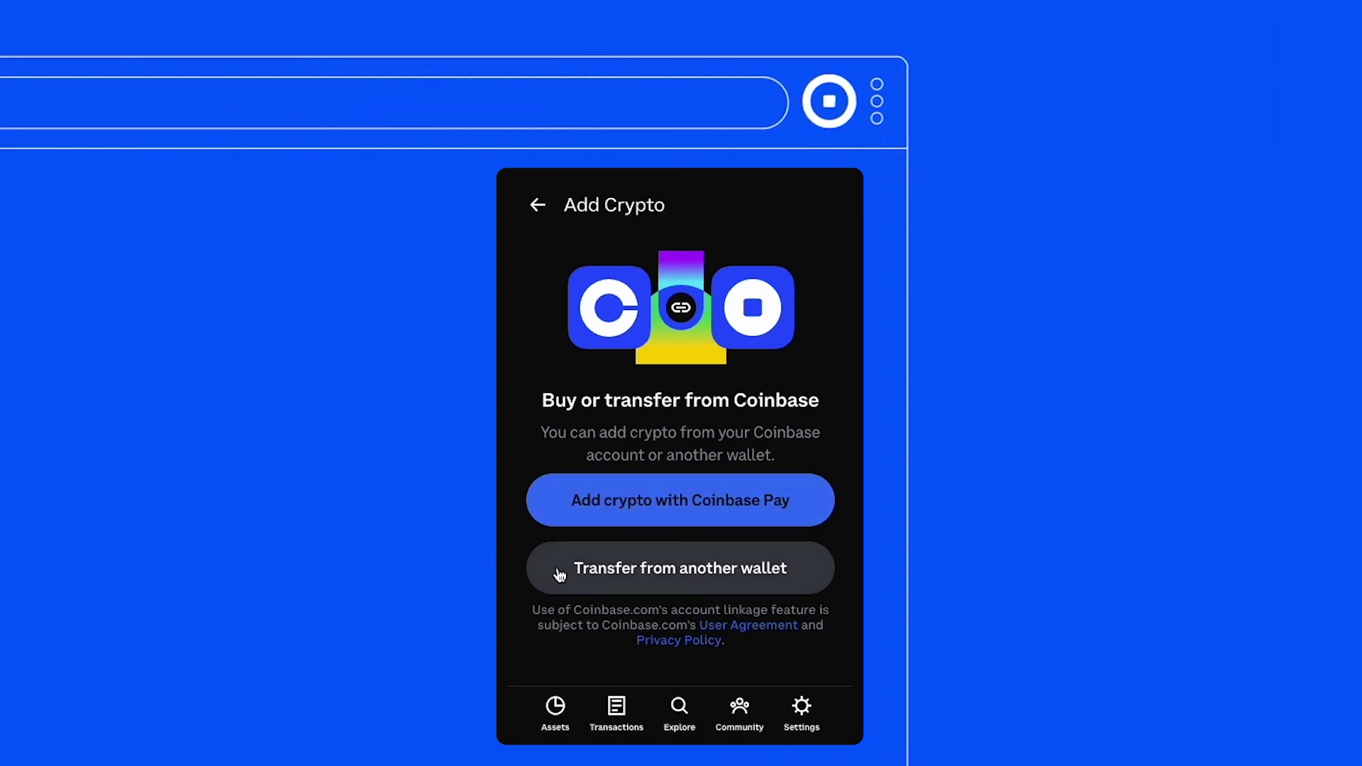
left_click(538, 206)
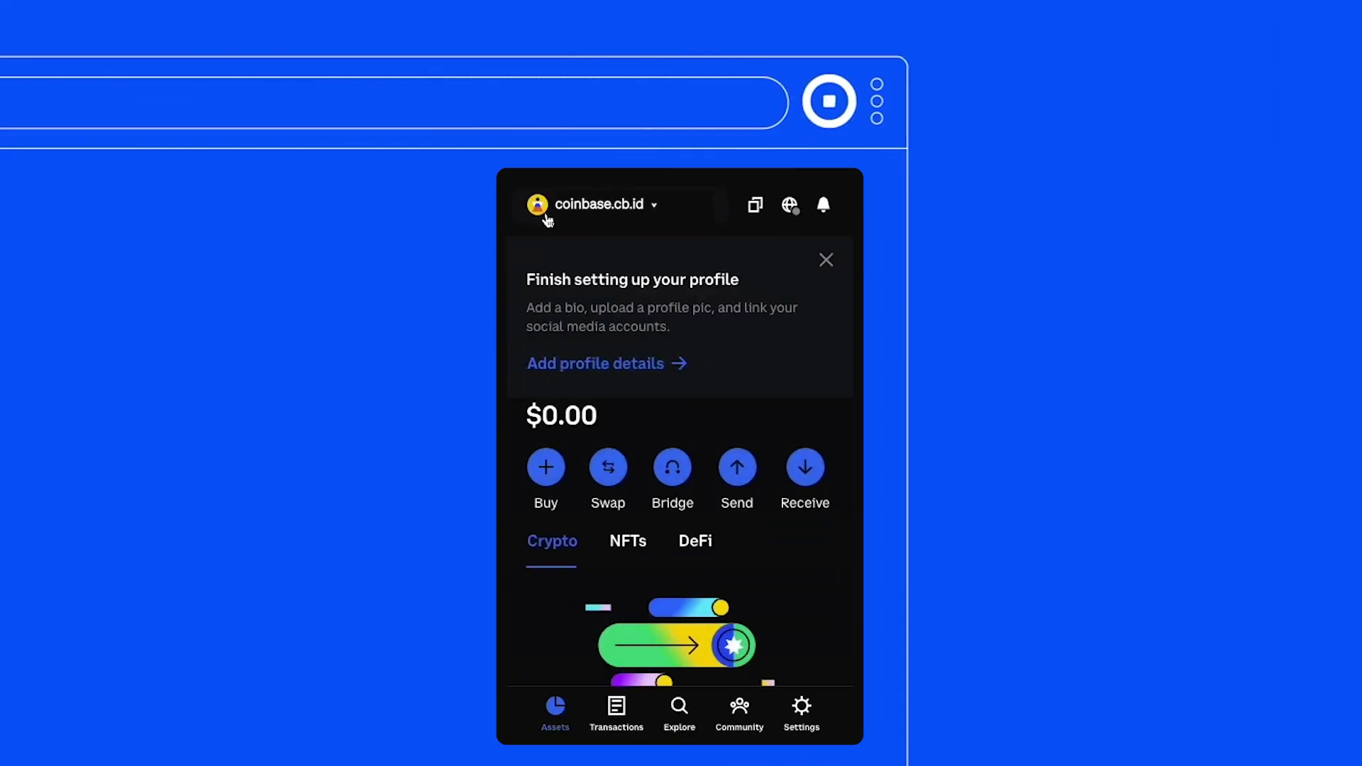
left_click(827, 462)
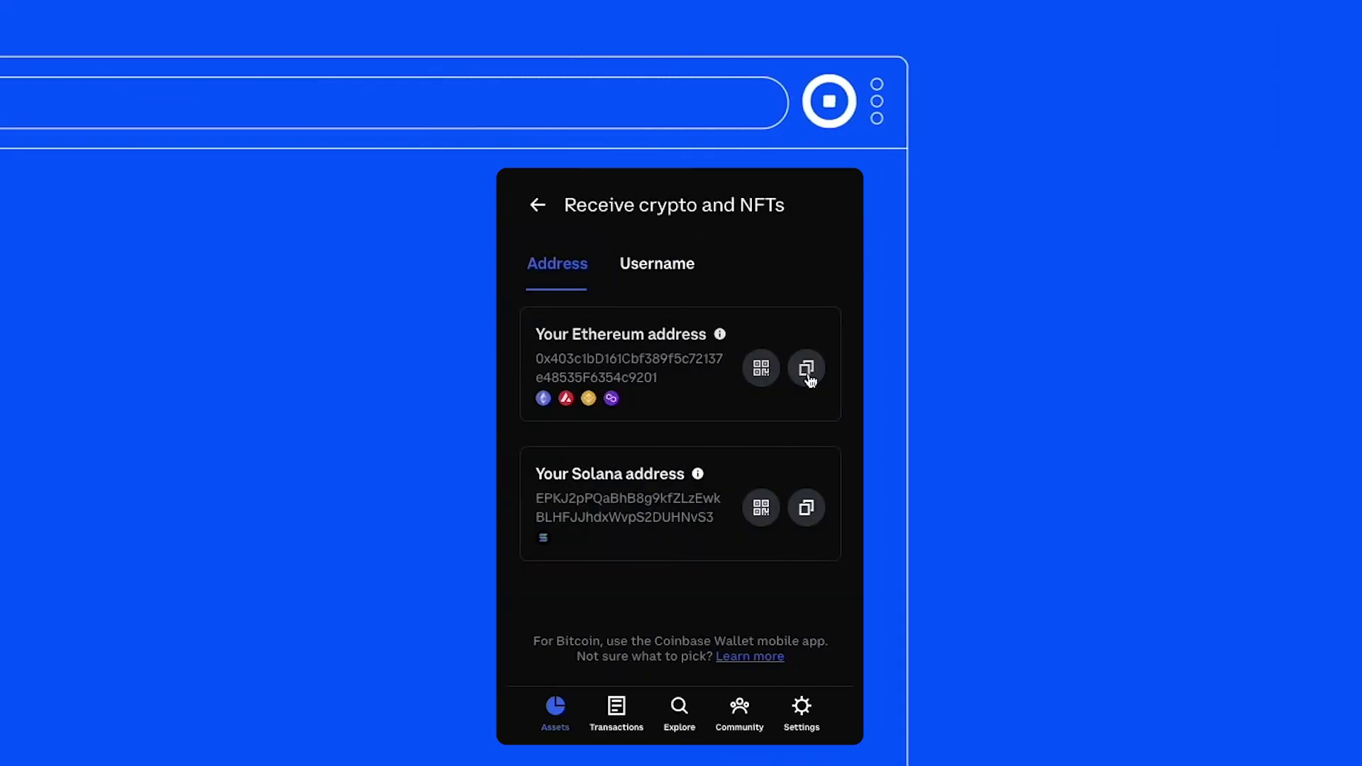
left_click(807, 370)
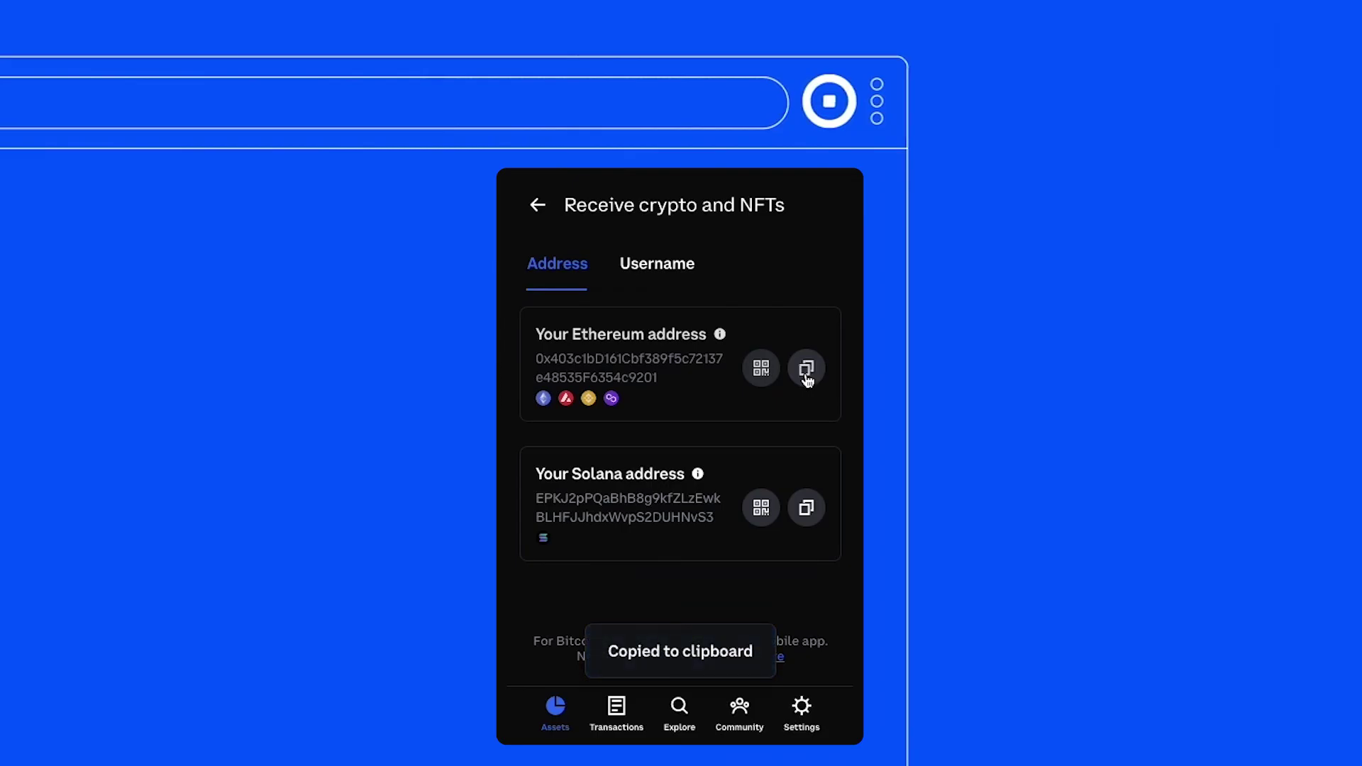
left_click(693, 282)
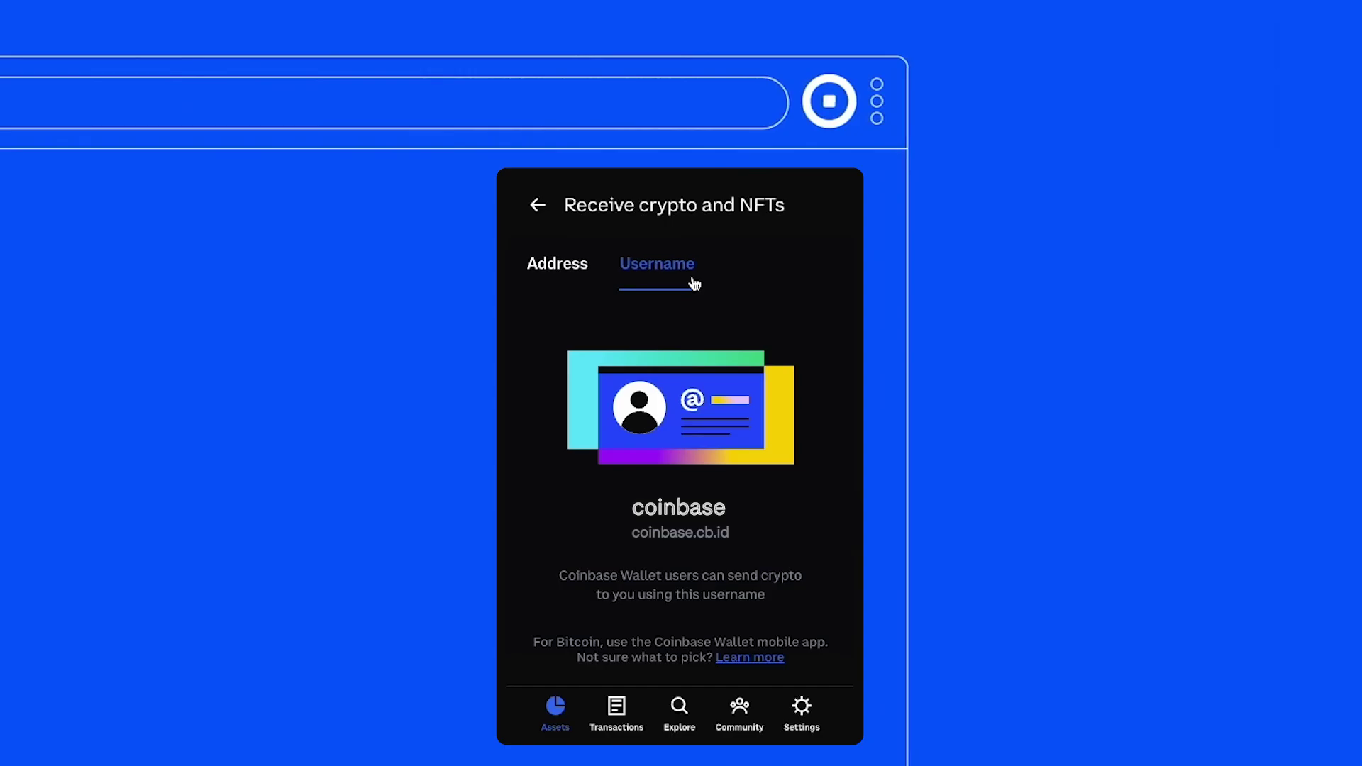
left_click(539, 208)
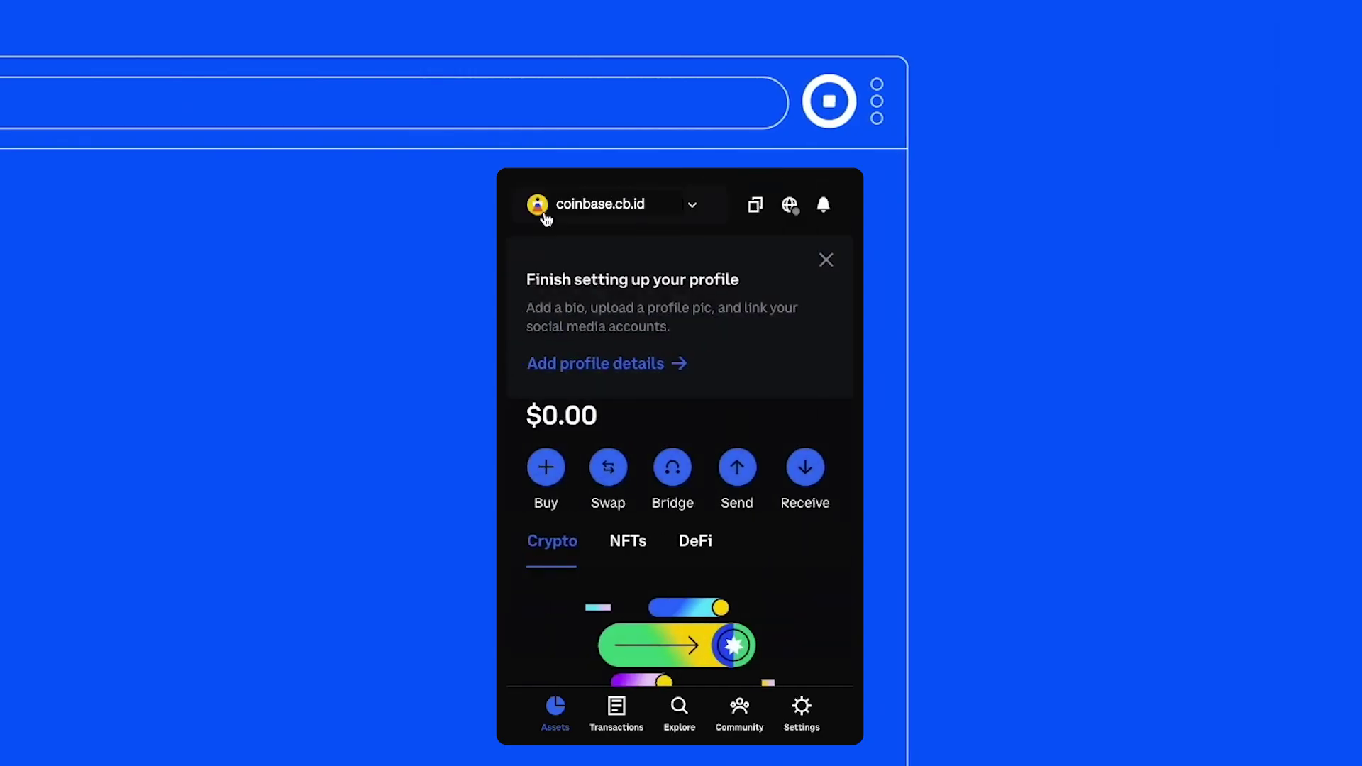